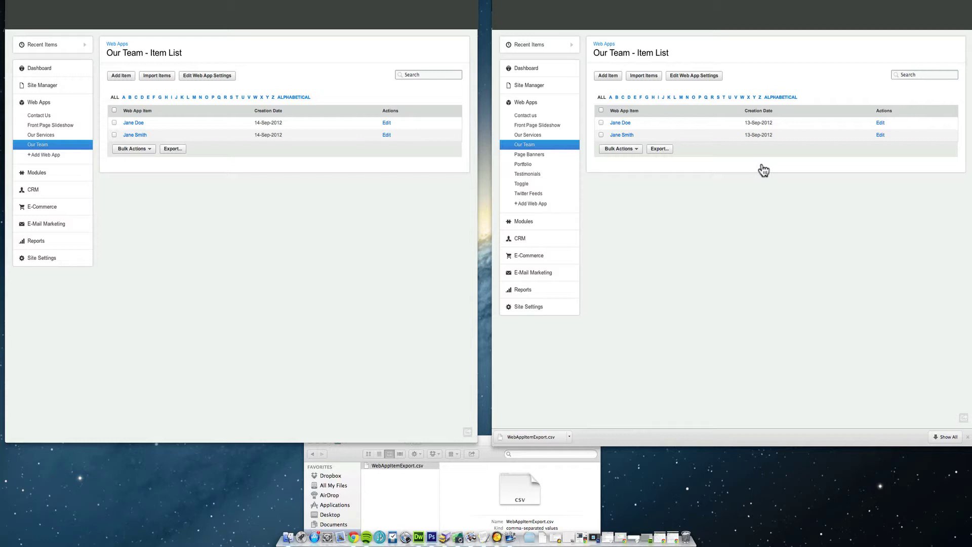
# Show the template site's Page Banners item list
pyautogui.click(351, 265)
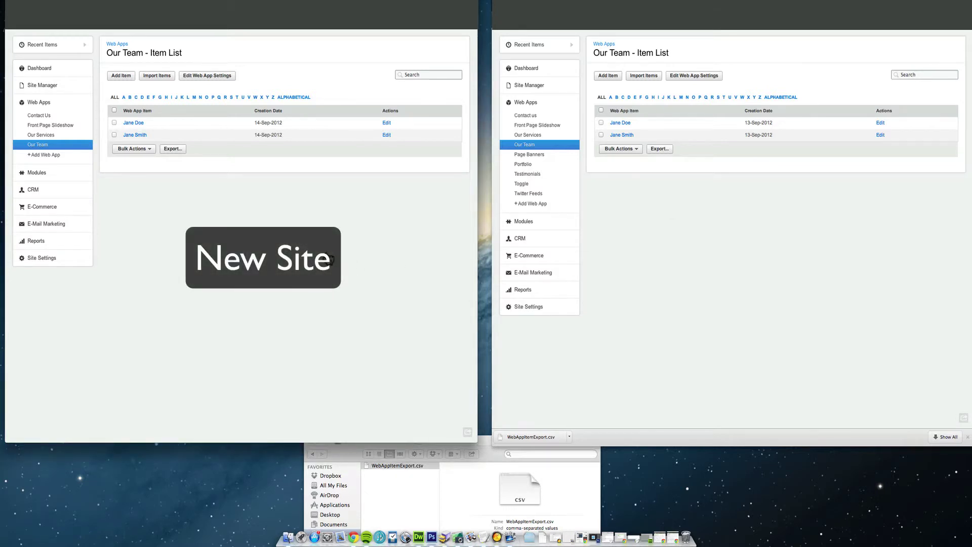
pyautogui.click(660, 278)
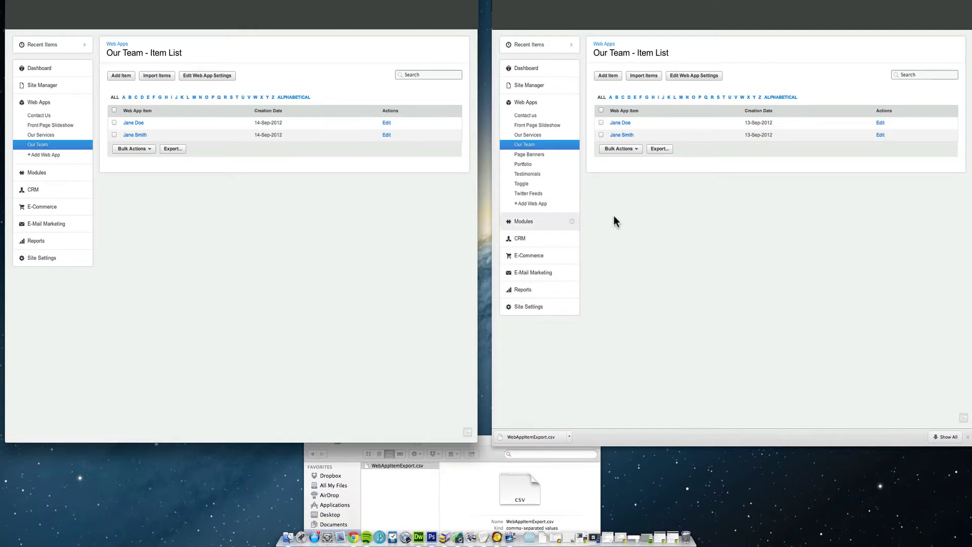
pyautogui.click(540, 158)
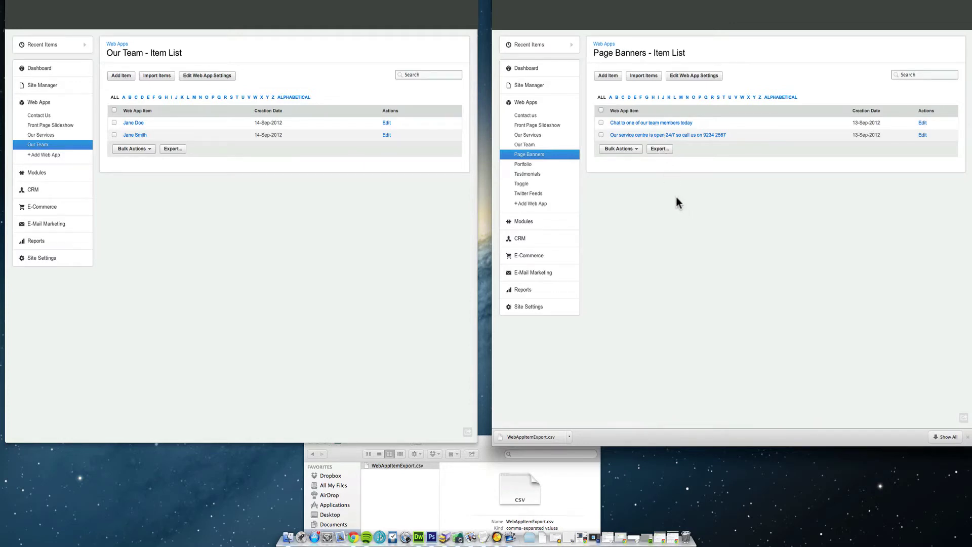
# Move WebAppItemExport.csv from Downloads to the Trash and return to the new site's window
pyautogui.click(403, 504)
pyautogui.click(419, 461)
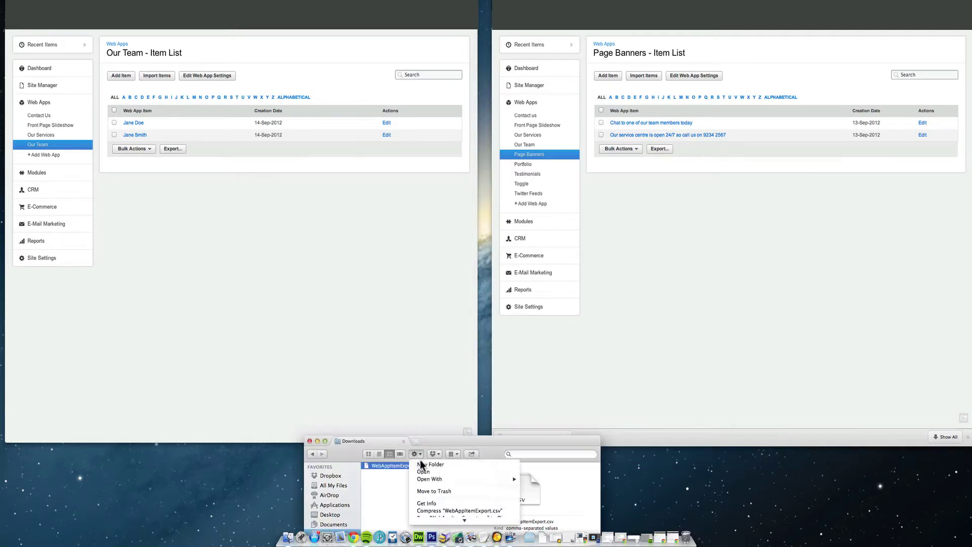
pyautogui.click(427, 498)
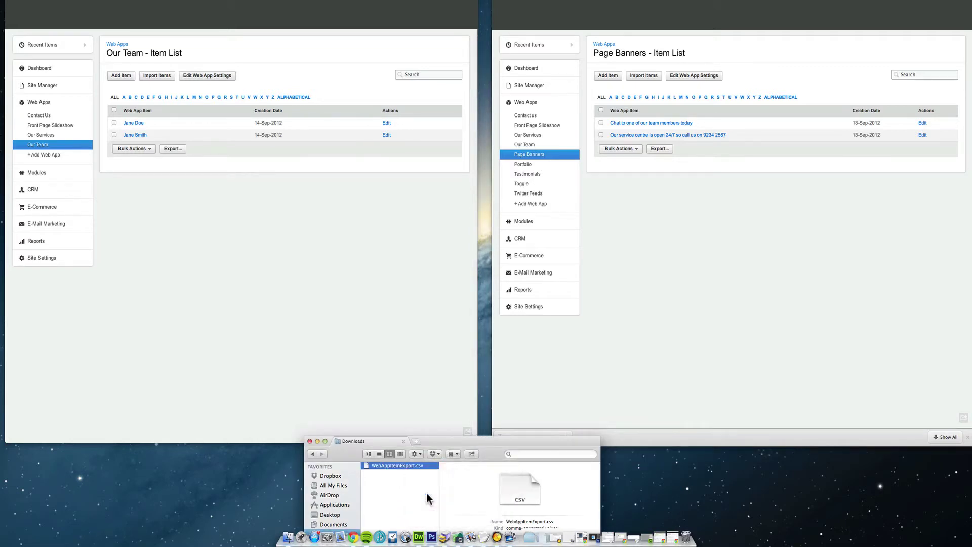
pyautogui.click(668, 303)
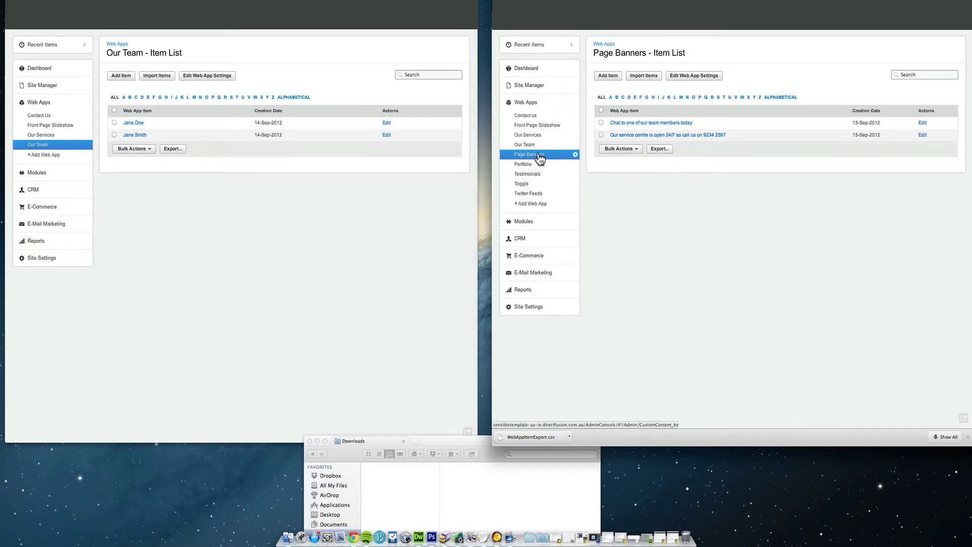
pyautogui.click(312, 198)
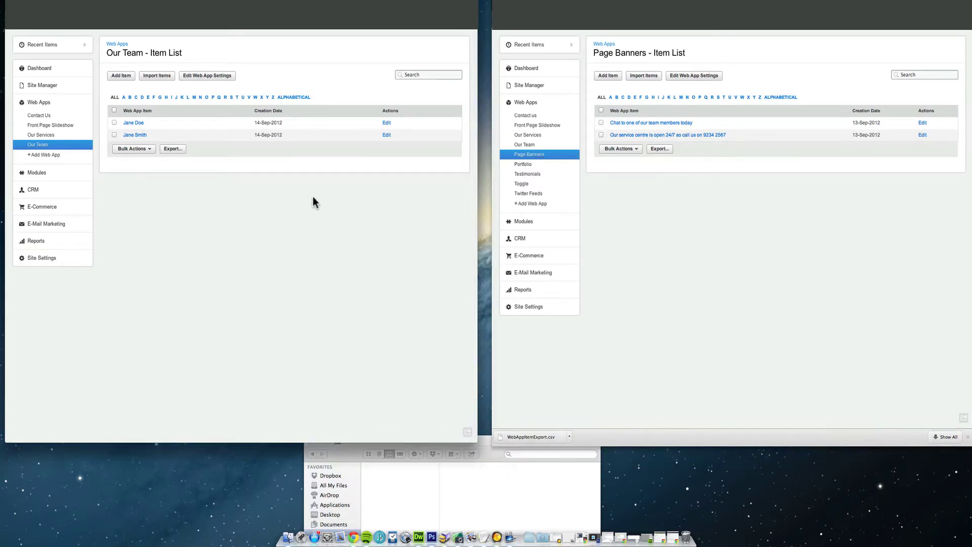
# Add a web app named 'Page Banners' on the new site, with the template's Page Banners settings open alongside
pyautogui.click(41, 154)
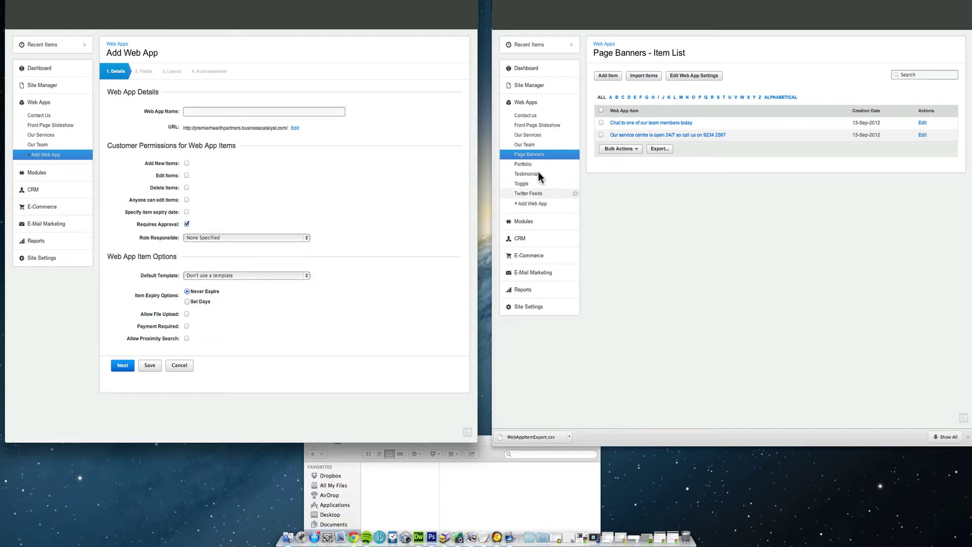
pyautogui.click(280, 114)
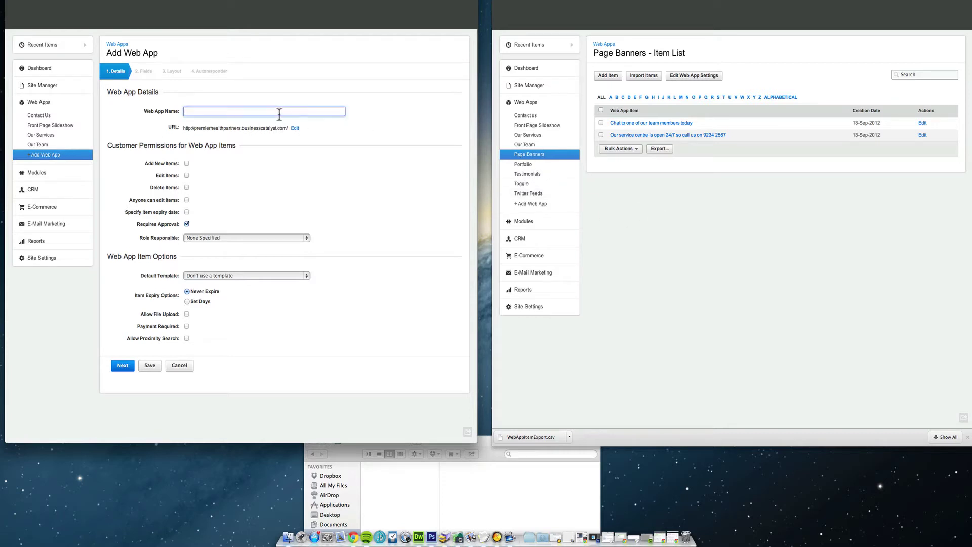
pyautogui.write('Page Banneres')
pyautogui.click(664, 230)
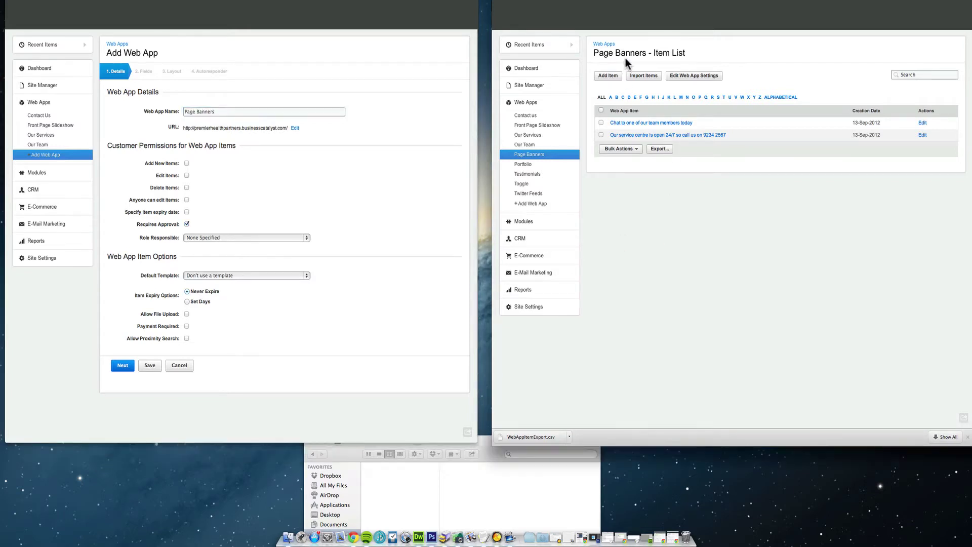
pyautogui.click(690, 76)
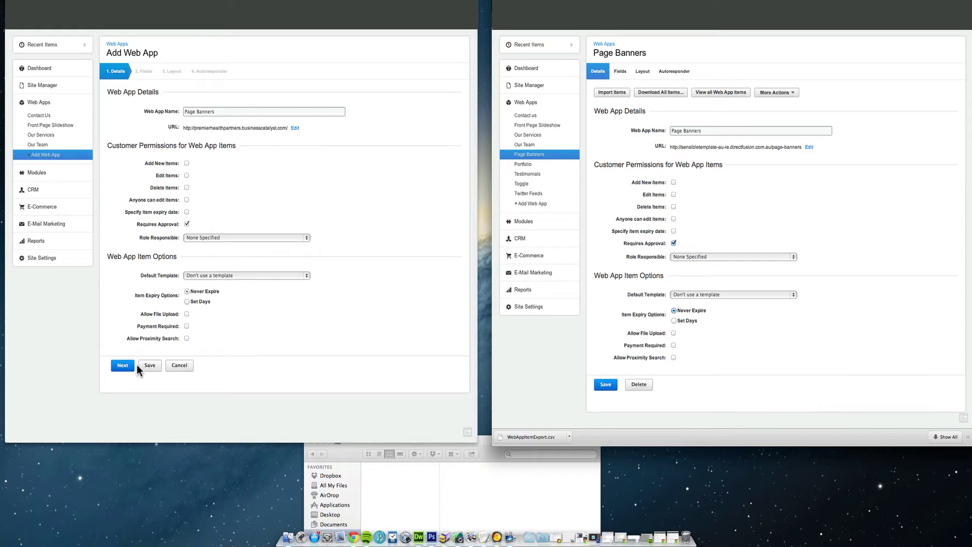
# Save the new app's details and compare its default fields with the template's, including the Enabled field
pyautogui.click(127, 365)
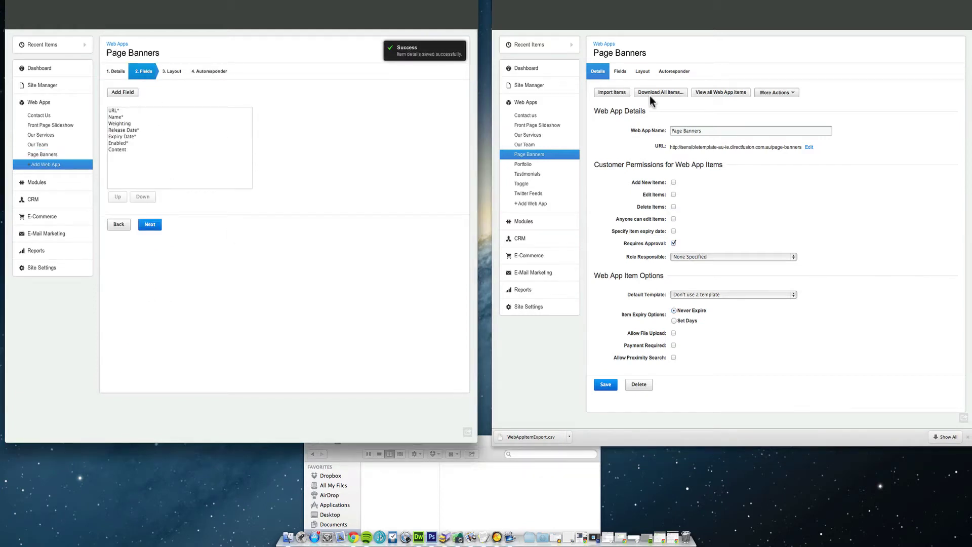
pyautogui.click(620, 72)
pyautogui.click(620, 72)
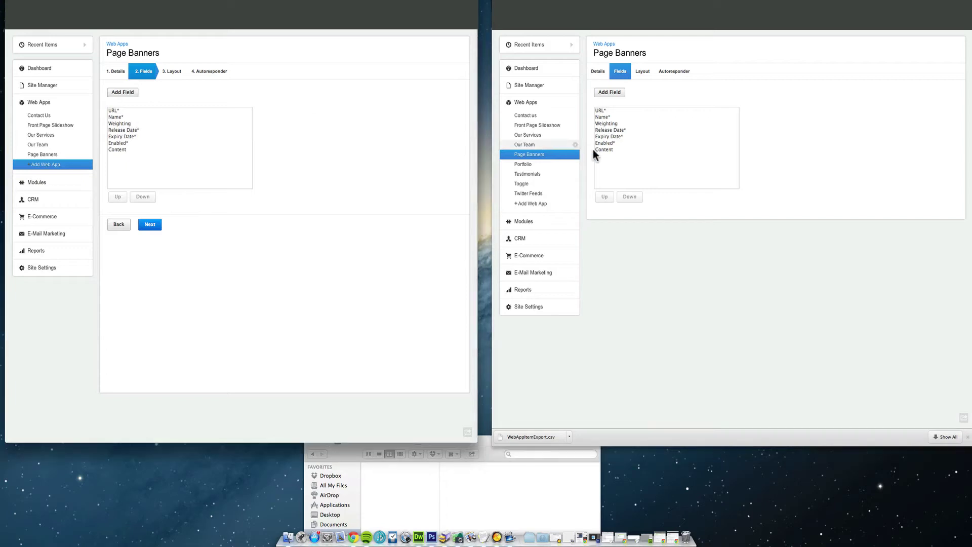
pyautogui.click(127, 96)
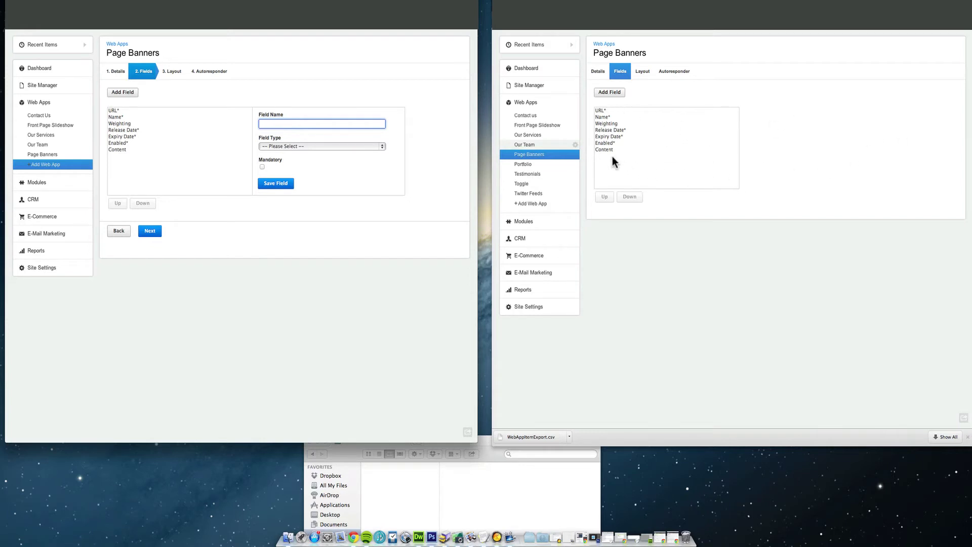
pyautogui.click(609, 142)
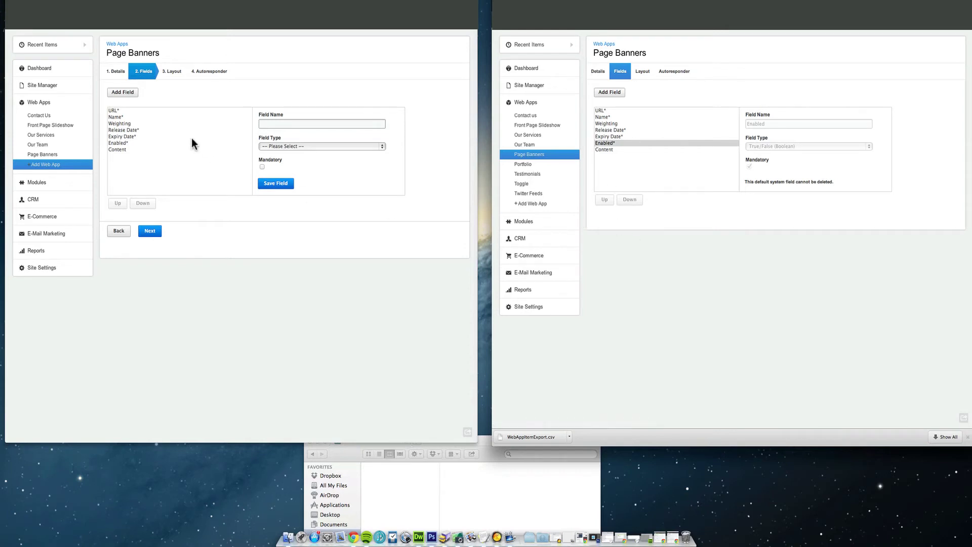
# Replace the new List Template's table code with the template's list layout HTML and save
pyautogui.click(150, 231)
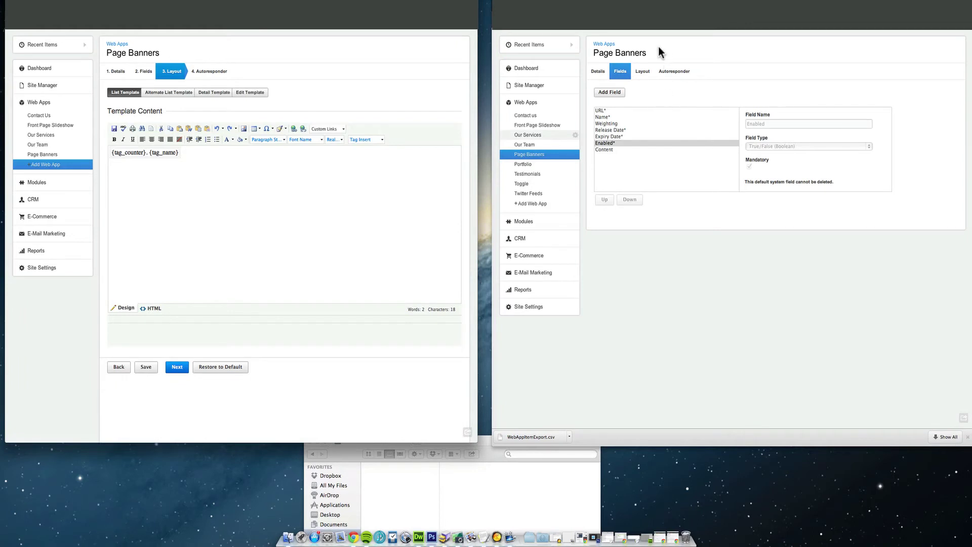
pyautogui.click(642, 72)
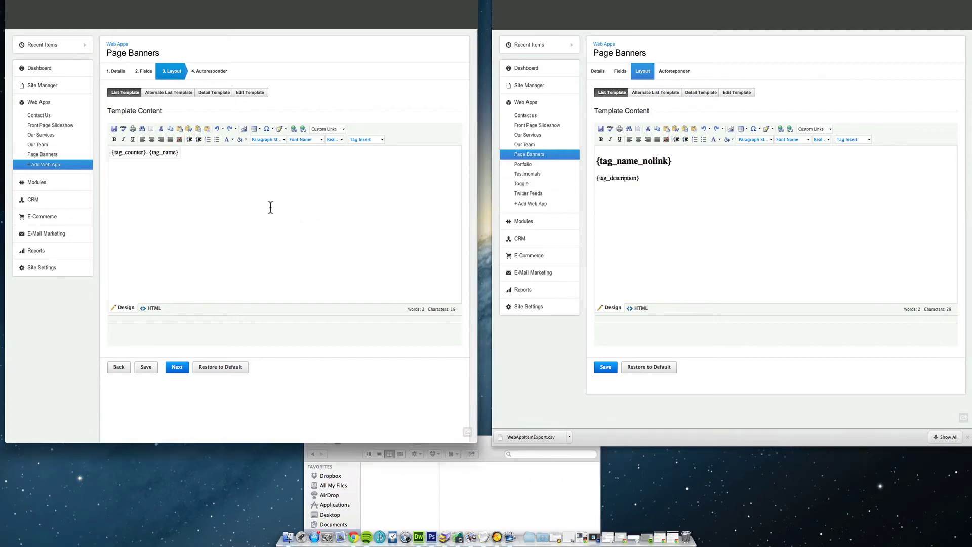
pyautogui.click(637, 308)
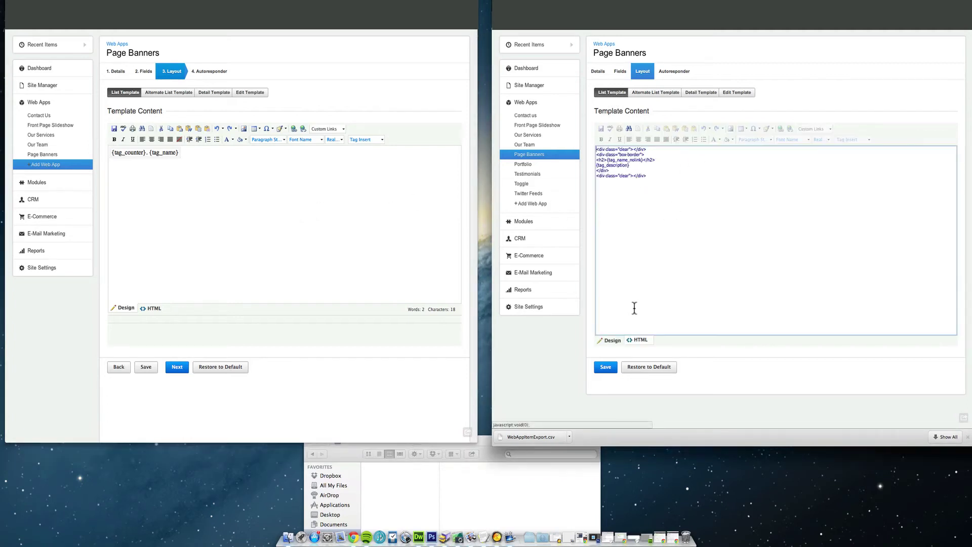
pyautogui.moveTo(655, 177); pyautogui.dragTo(584, 144)
pyautogui.press('super+c')
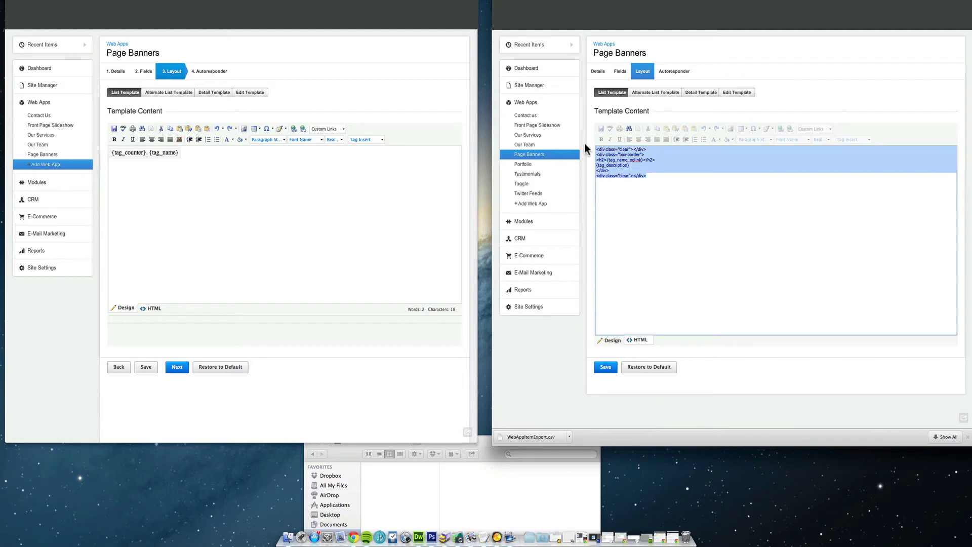
pyautogui.click(184, 228)
pyautogui.click(152, 308)
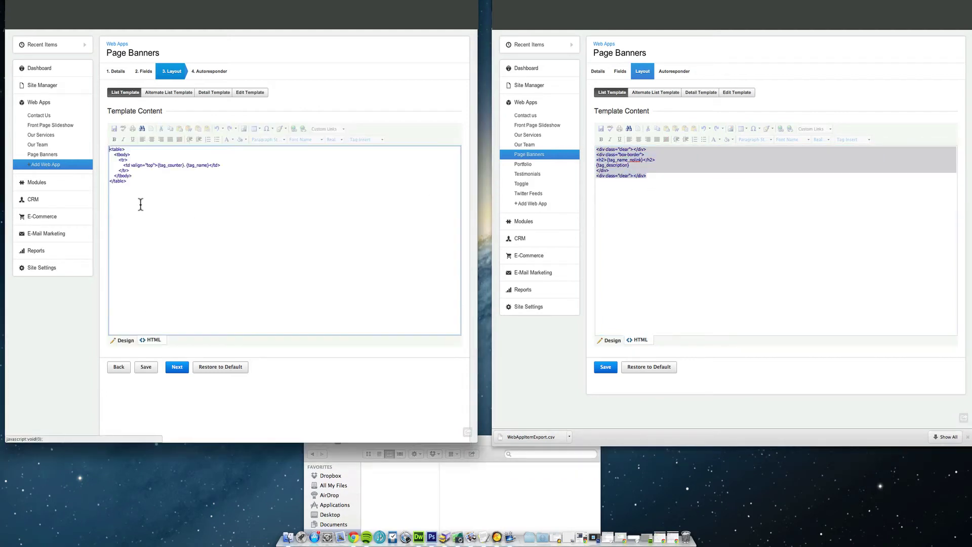
pyautogui.moveTo(139, 203); pyautogui.dragTo(104, 147)
pyautogui.press('super+v')
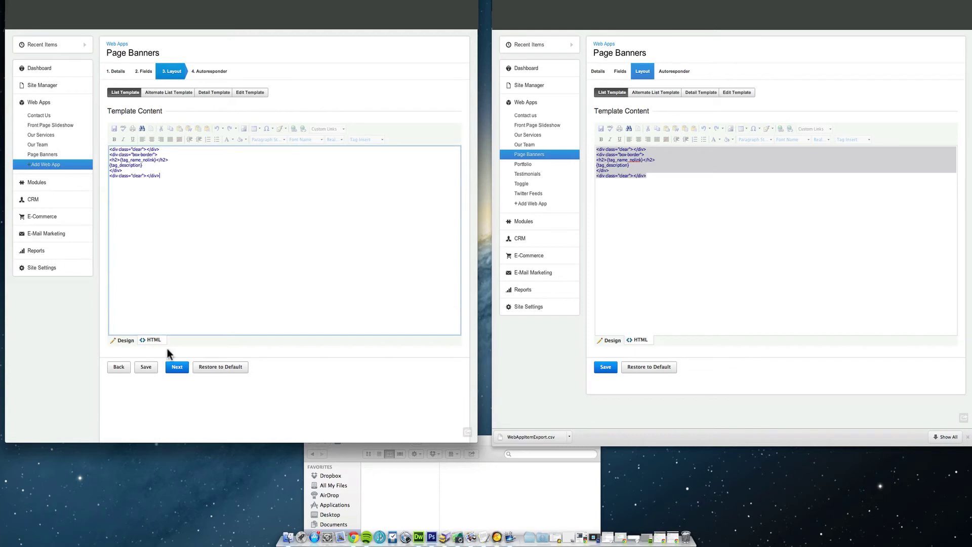
pyautogui.click(147, 368)
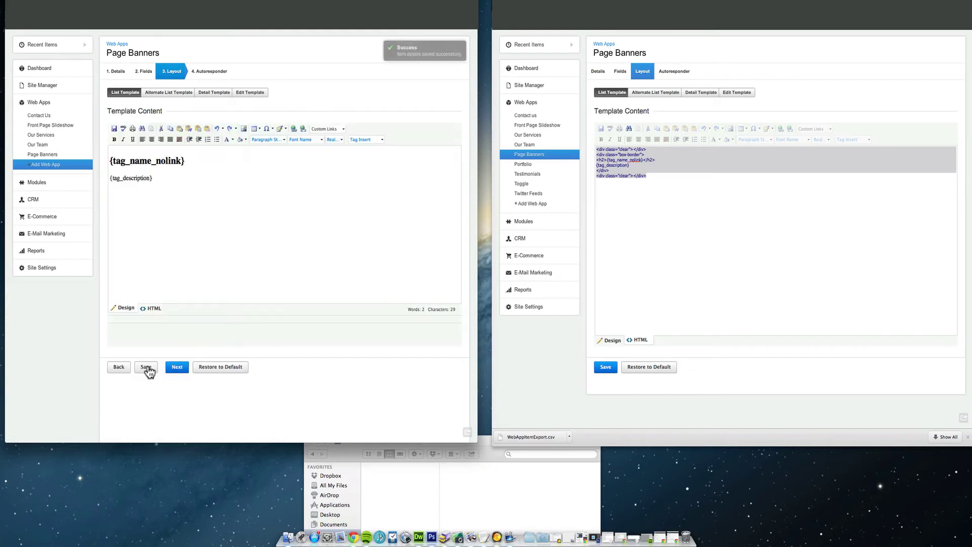
# Compare the new app's Alternate List, Detail and Edit templates with the old site's versions
pyautogui.click(644, 93)
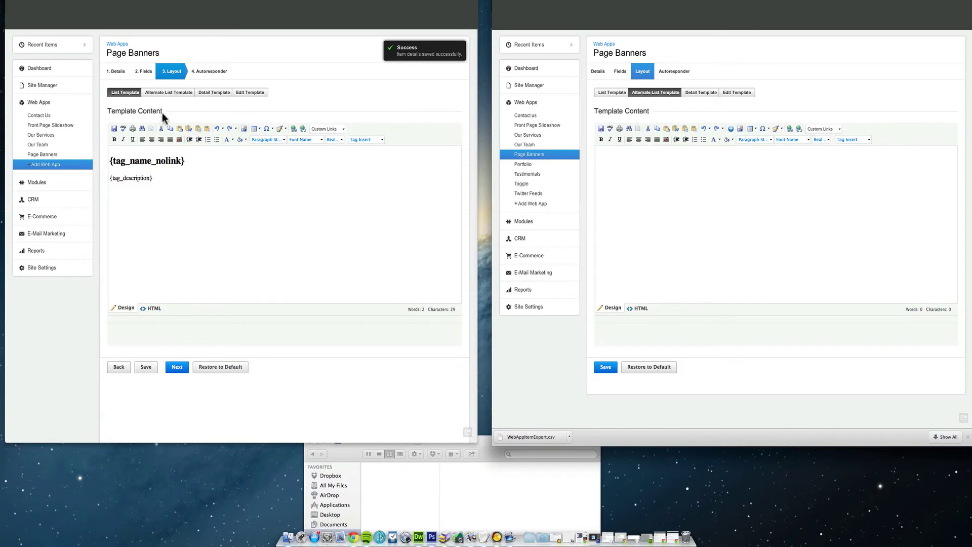
pyautogui.click(159, 92)
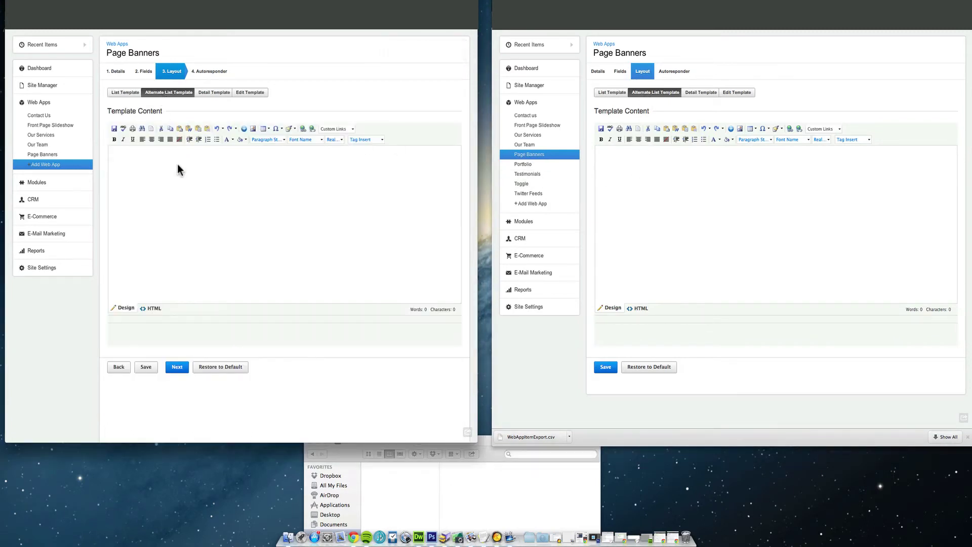
pyautogui.click(213, 95)
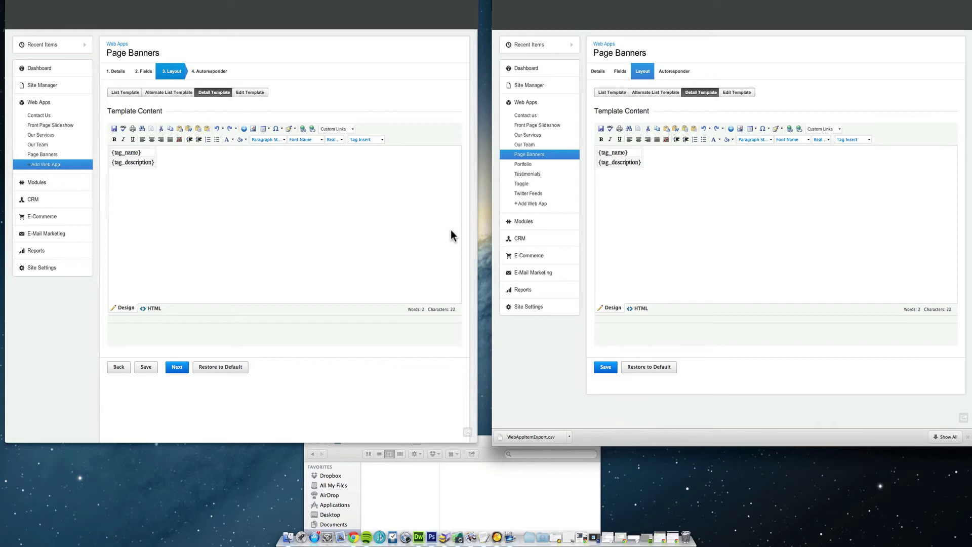
pyautogui.click(740, 94)
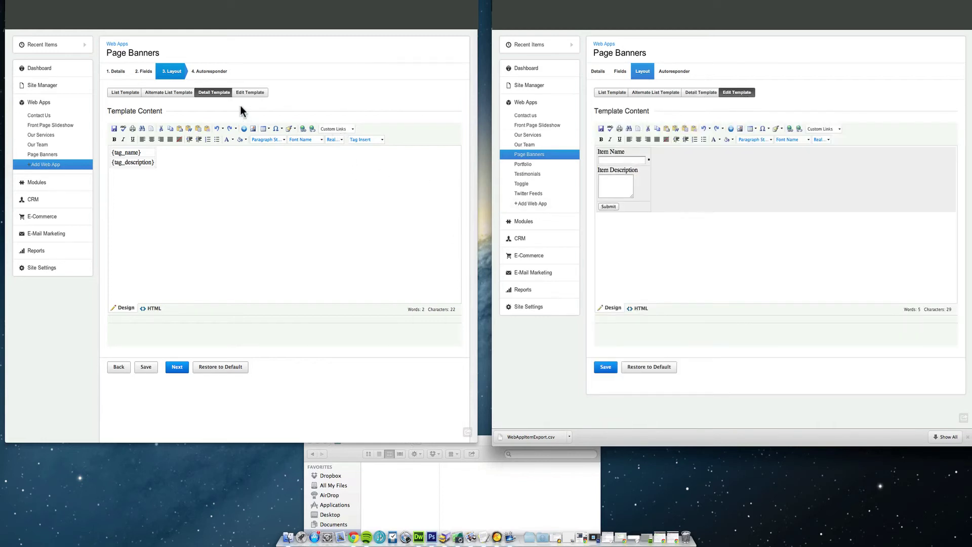
pyautogui.click(248, 93)
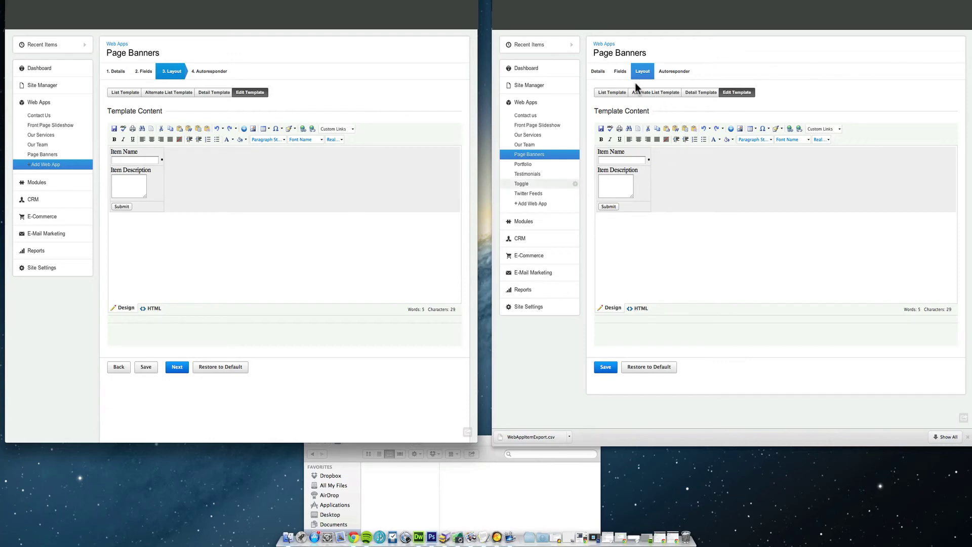
# Export all of the old site's Page Banners items to a CSV download
pyautogui.click(550, 154)
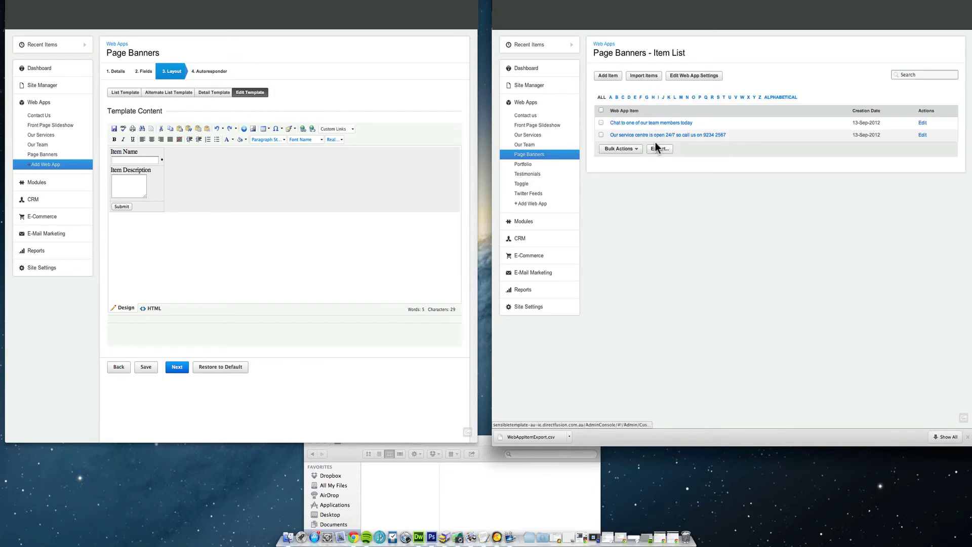
pyautogui.click(692, 76)
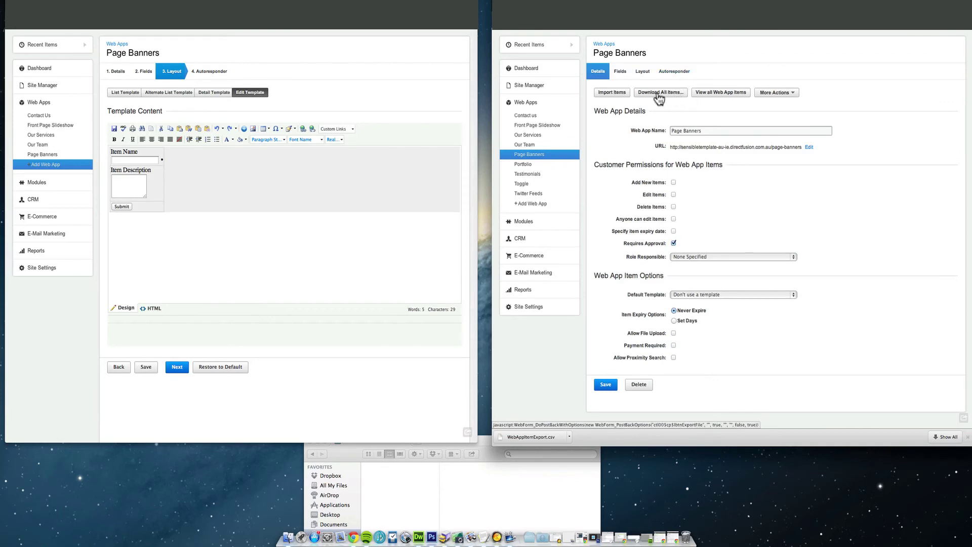
pyautogui.click(659, 98)
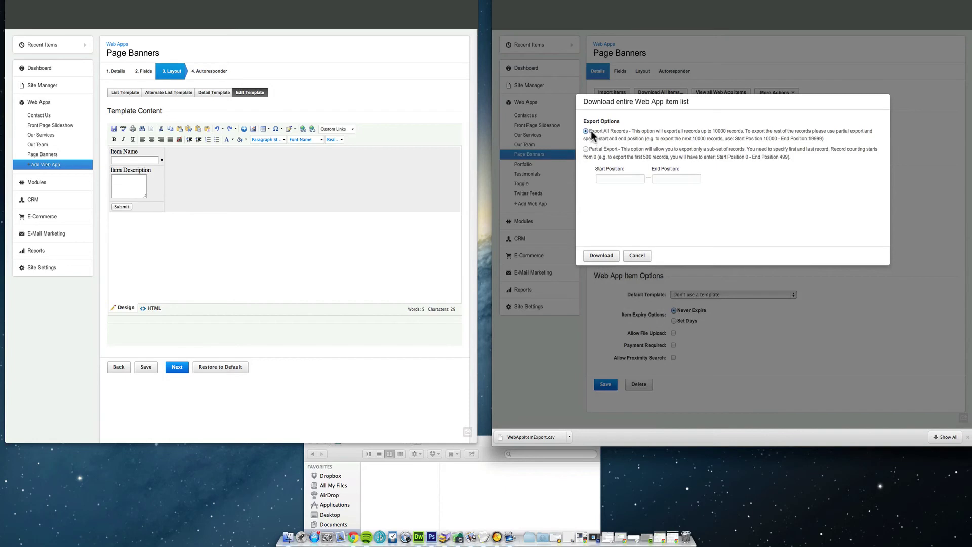
pyautogui.click(615, 256)
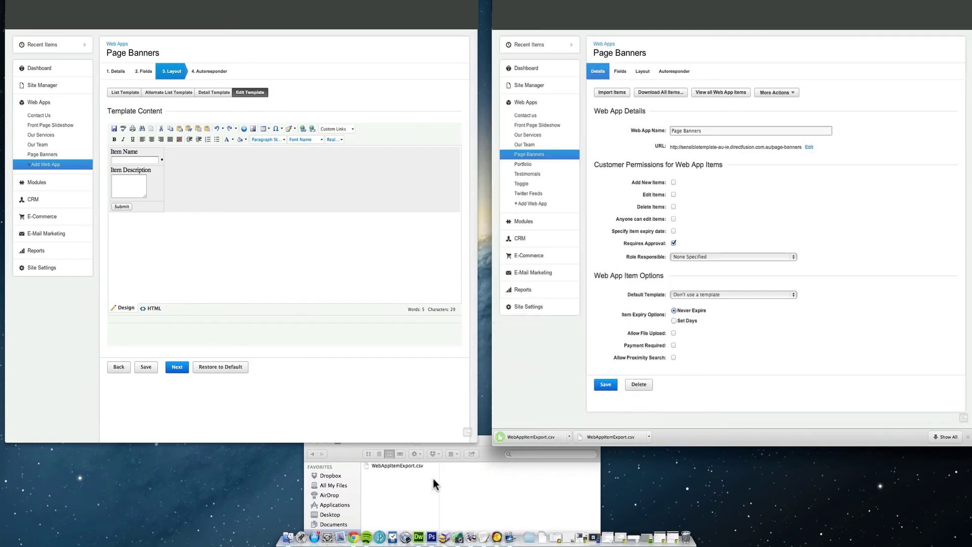
pyautogui.click(415, 484)
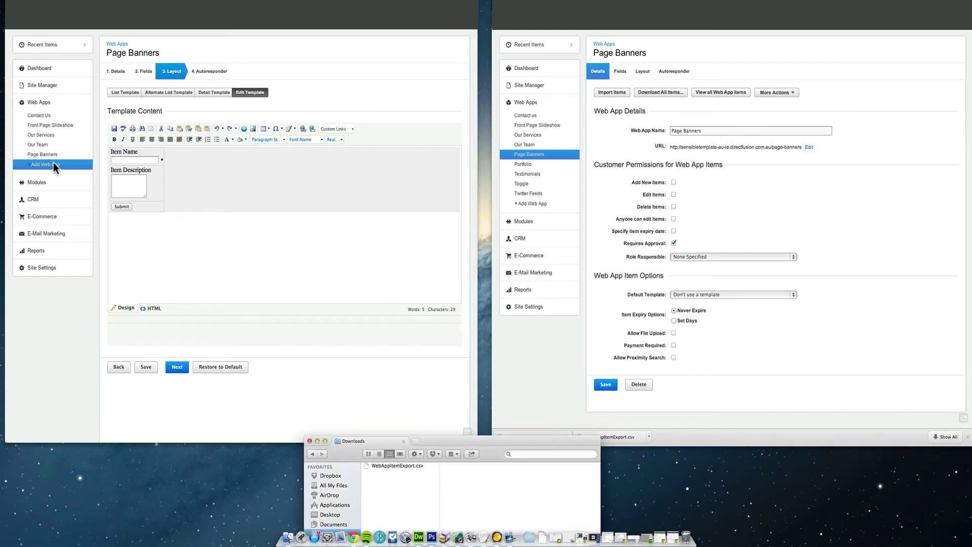
# Save the new app's templates and return to its Details step
pyautogui.click(119, 75)
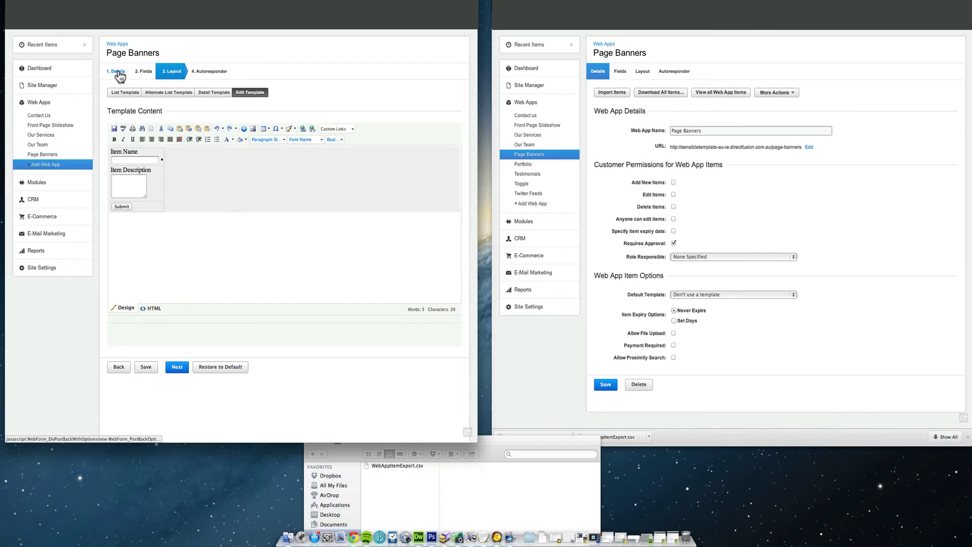
pyautogui.click(146, 367)
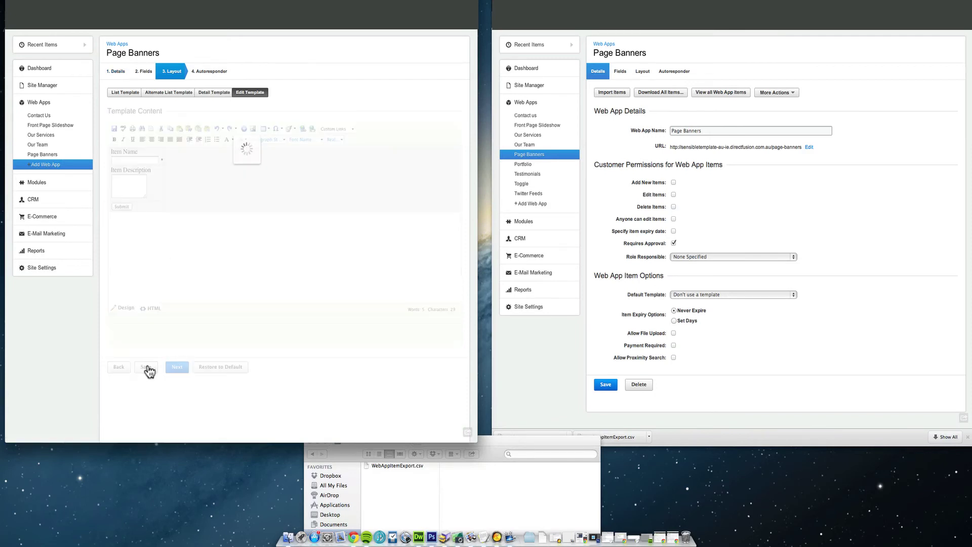
pyautogui.click(117, 71)
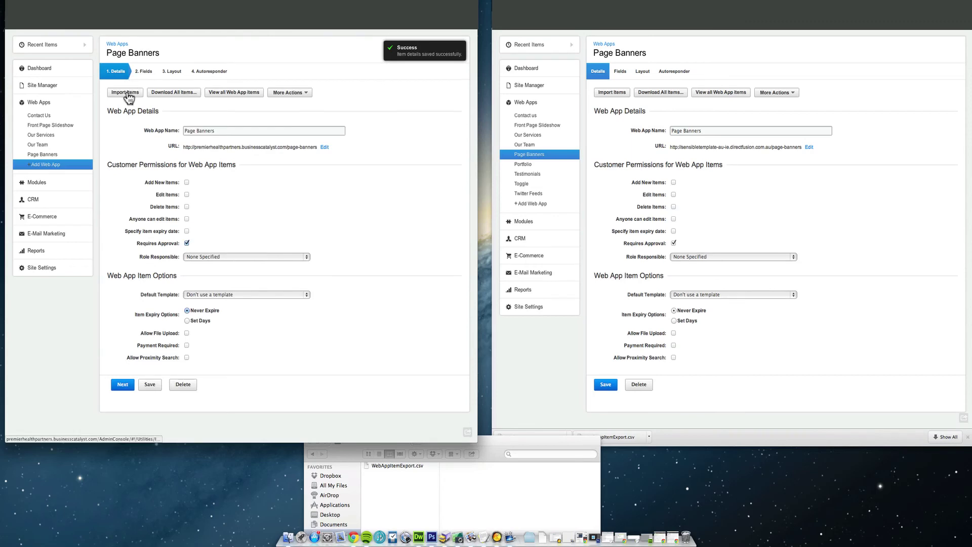
# Import WebAppItemExport.csv into the new Page Banners app, confirming the two previewed items
pyautogui.click(125, 93)
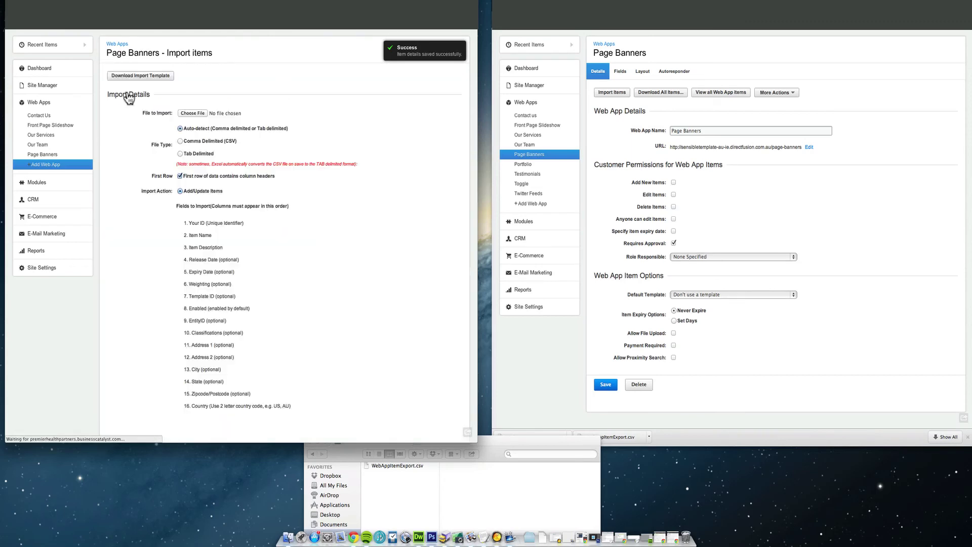
pyautogui.click(196, 114)
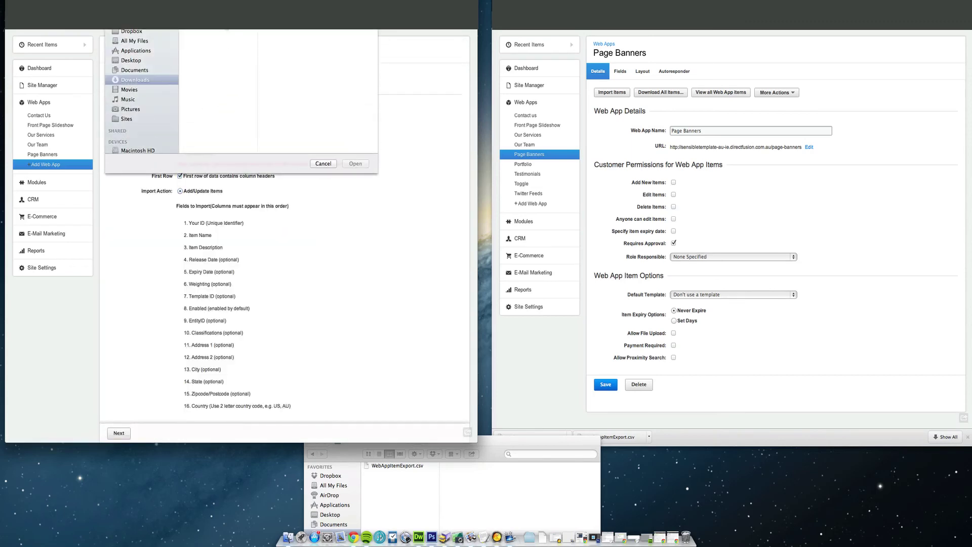
pyautogui.click(226, 30)
pyautogui.click(355, 163)
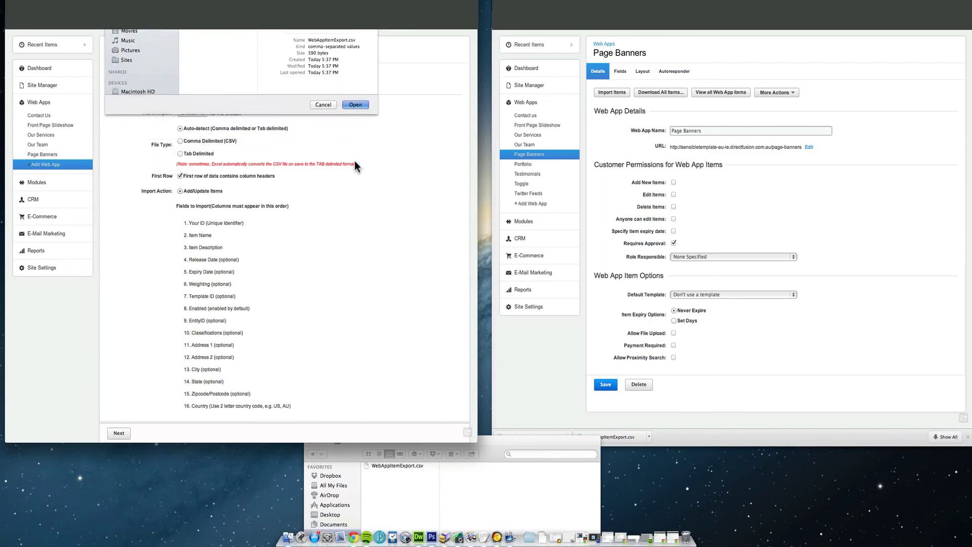
pyautogui.scroll(-2, 243, 285)
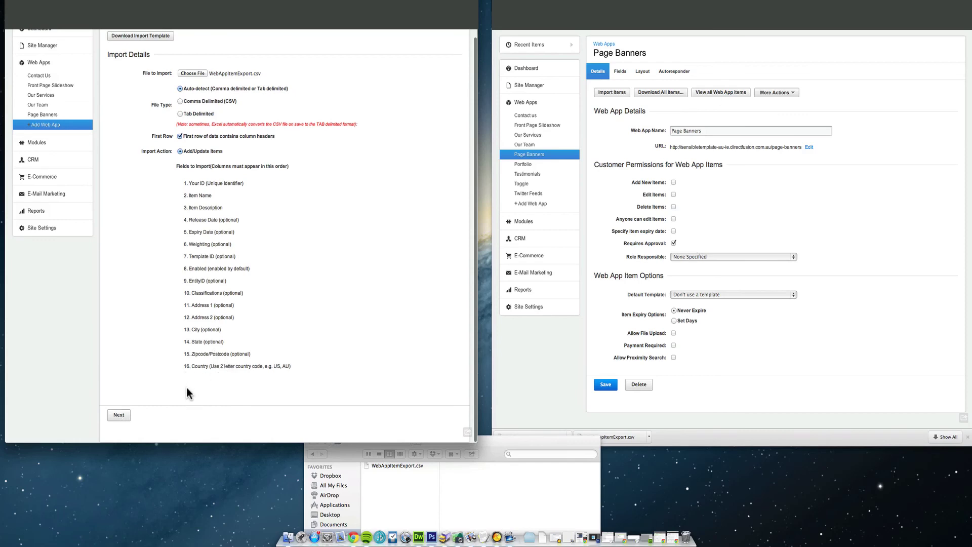
pyautogui.click(118, 414)
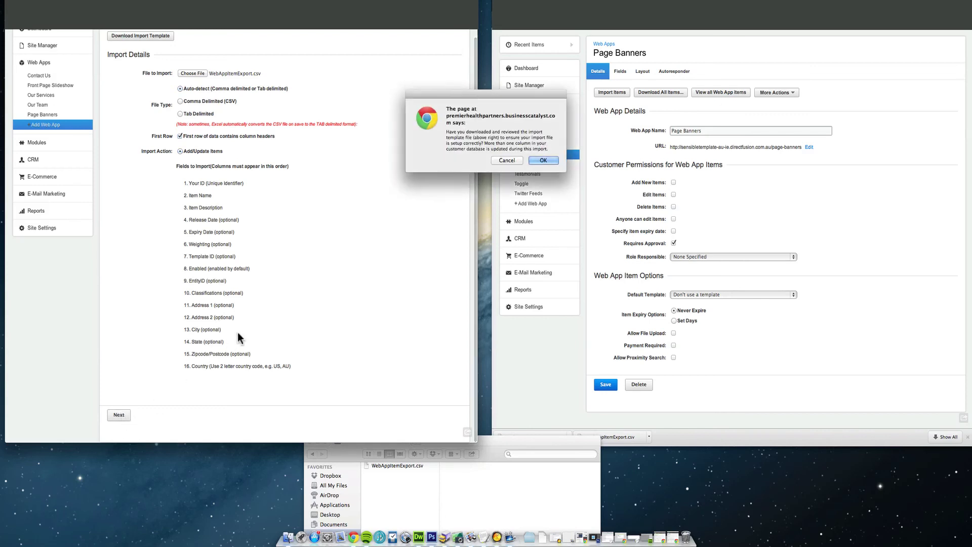
pyautogui.click(542, 160)
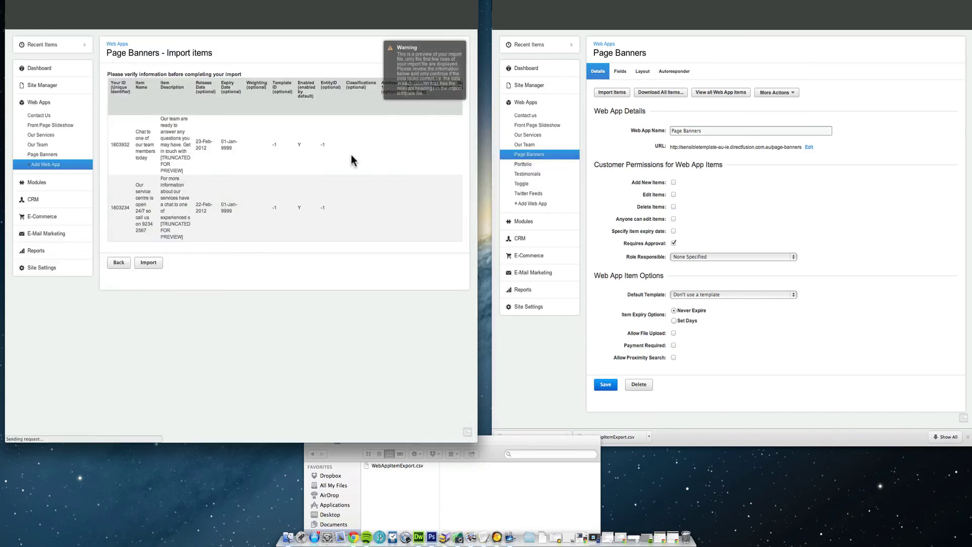
pyautogui.click(150, 263)
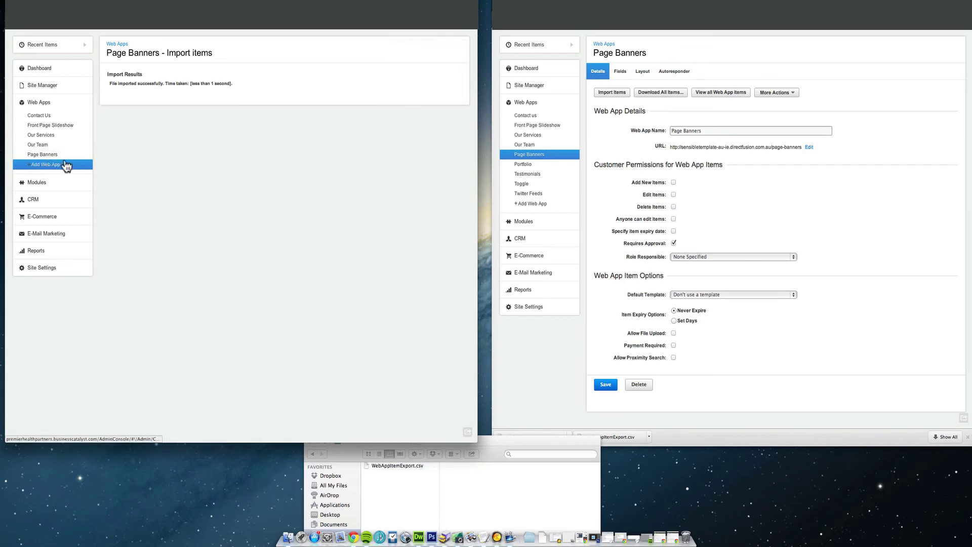
# Show the Page Banners item lists on the new site and then the old site
pyautogui.click(50, 154)
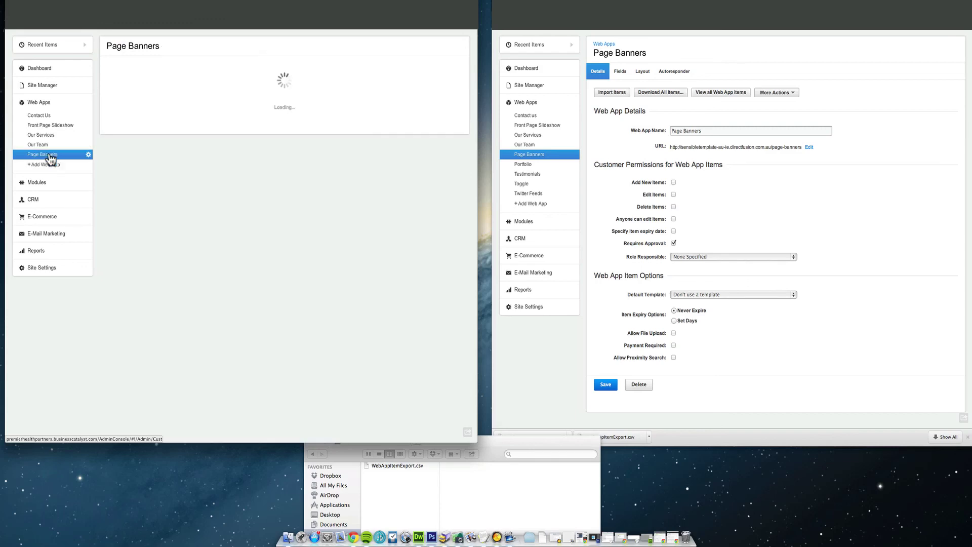
pyautogui.click(528, 153)
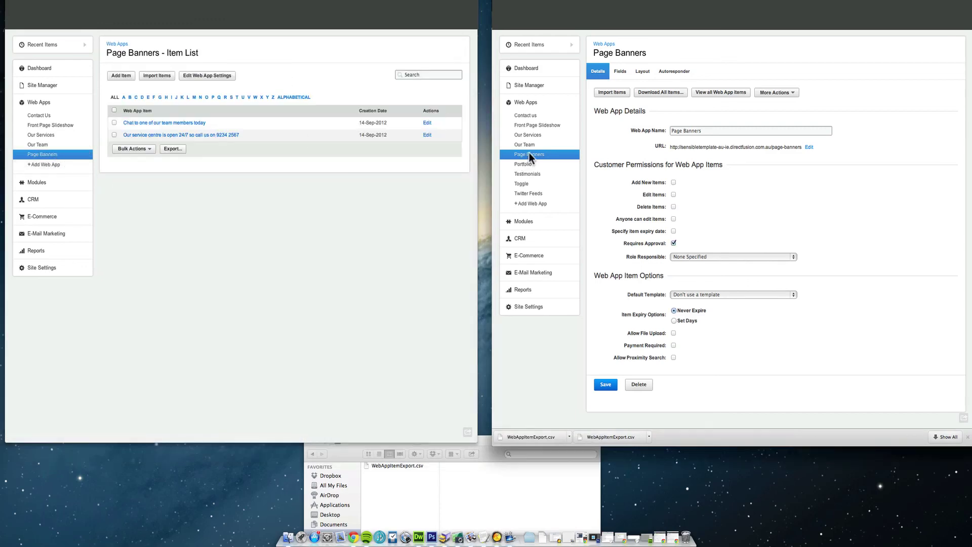
pyautogui.click(532, 157)
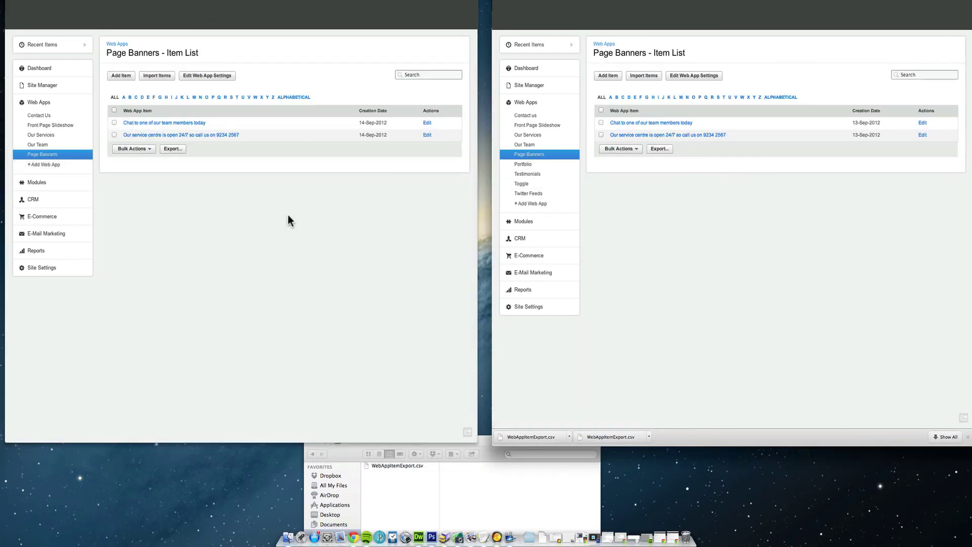